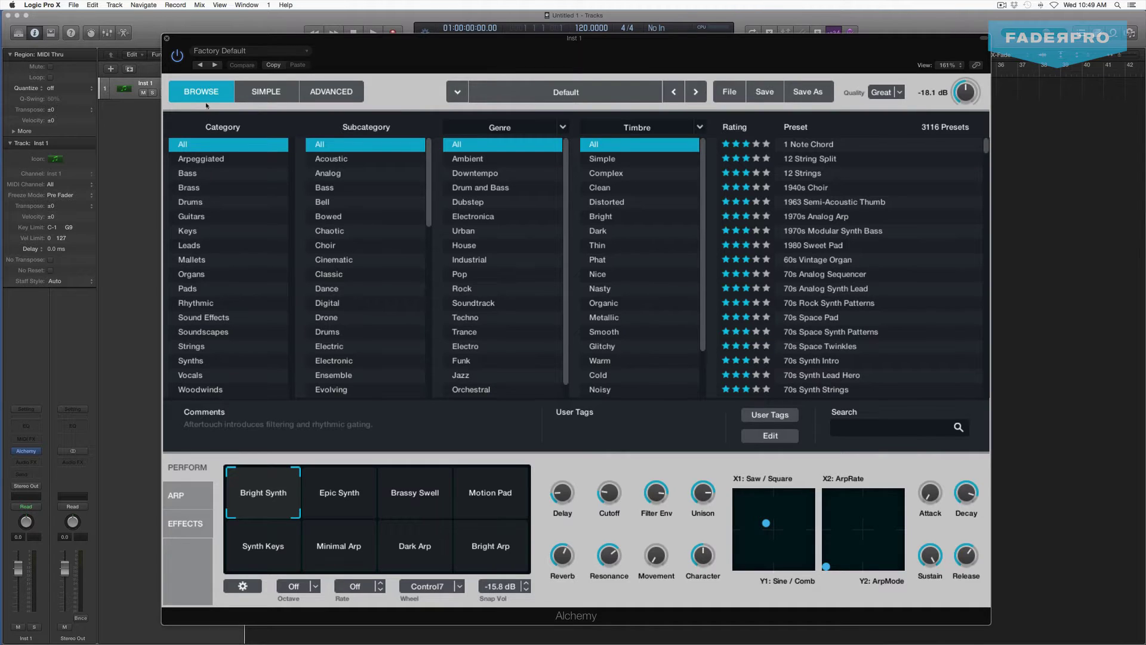
# Examine the simple and advanced views, including the settings of sources A to D, the morph section and the global overview
pyautogui.click(278, 94)
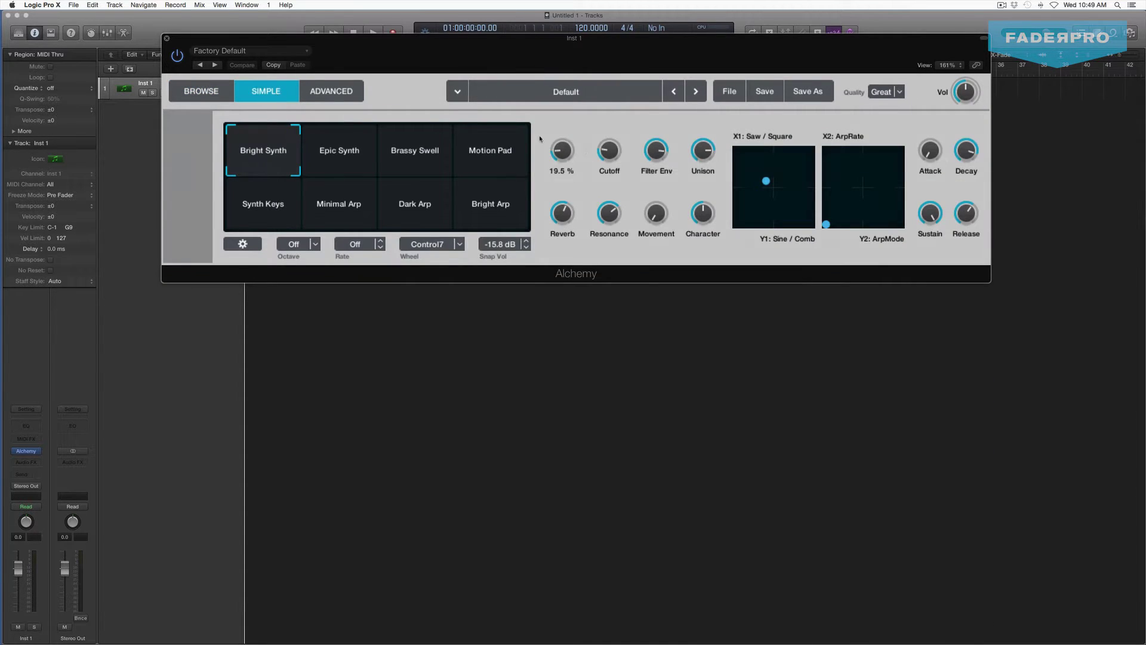
pyautogui.click(333, 93)
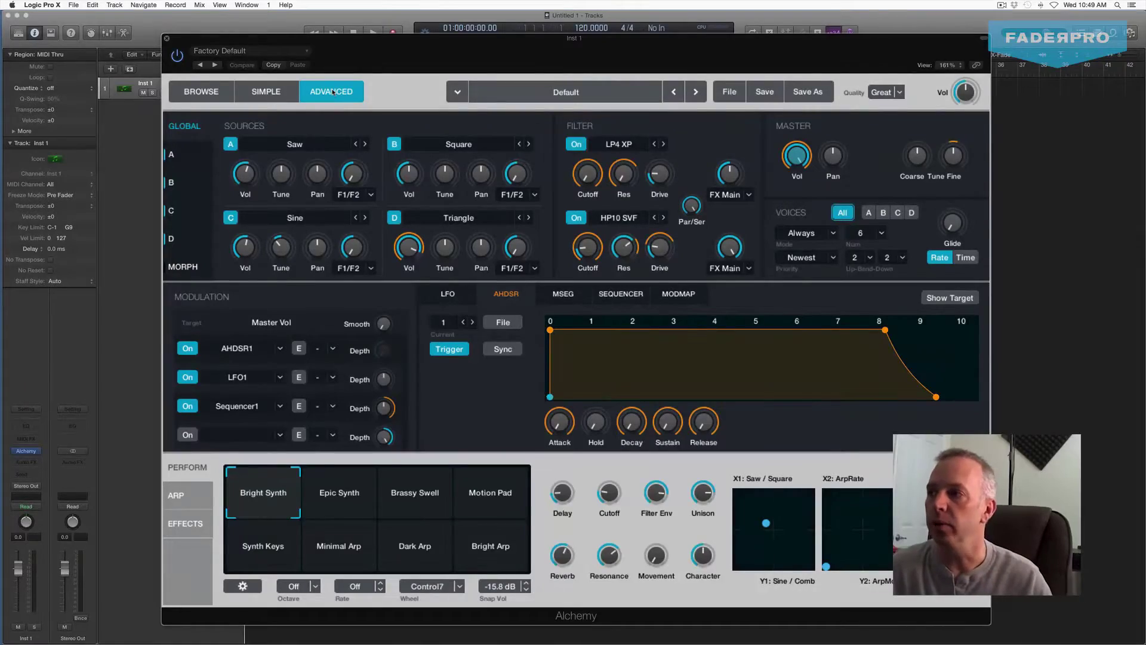
pyautogui.click(194, 158)
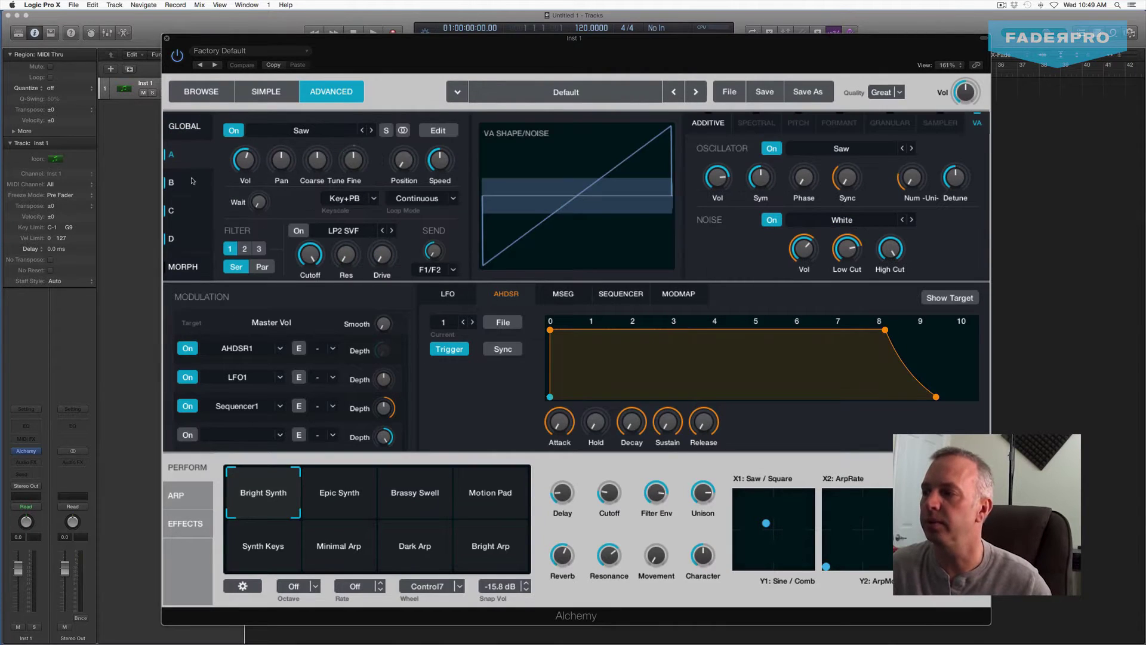
pyautogui.click(192, 181)
pyautogui.click(192, 213)
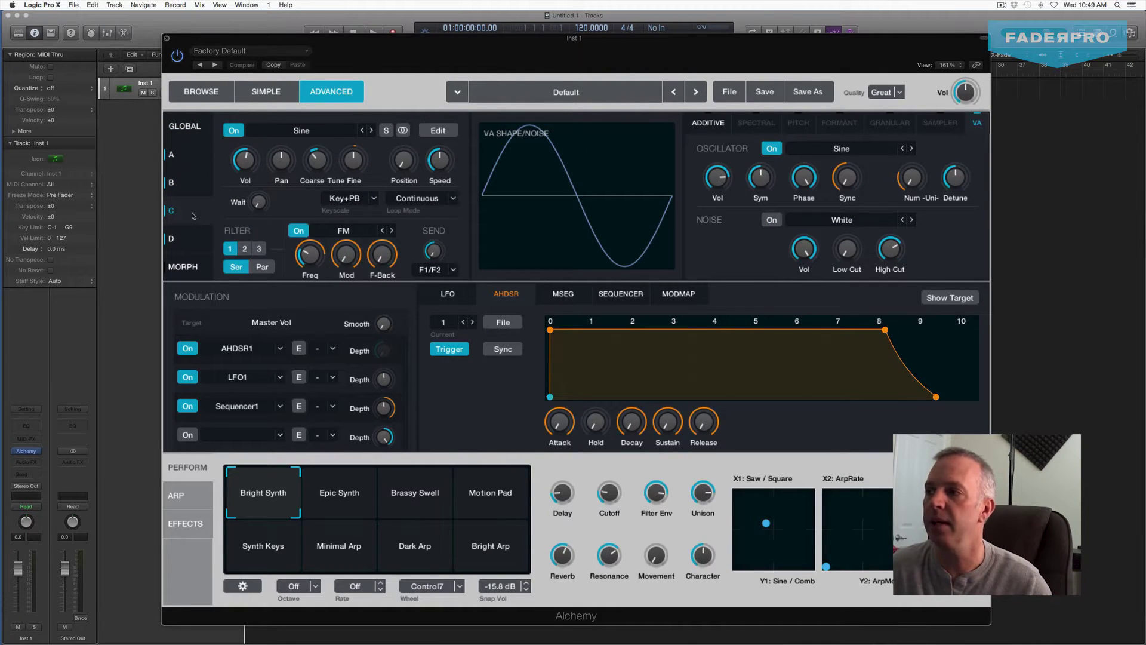
pyautogui.click(194, 238)
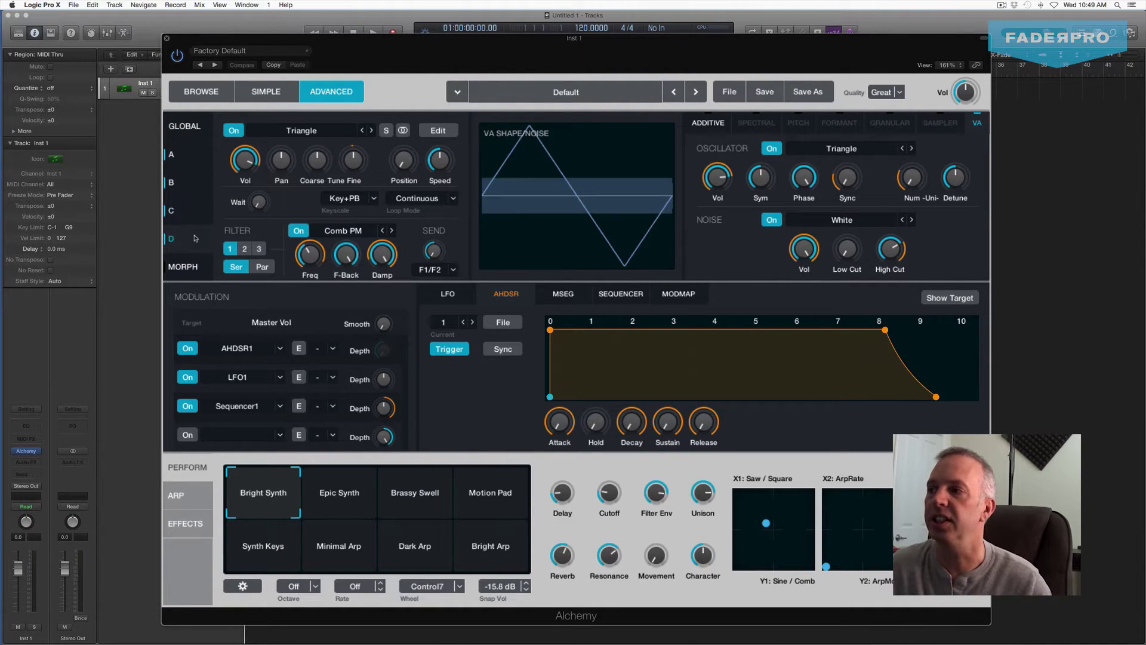
pyautogui.click(193, 268)
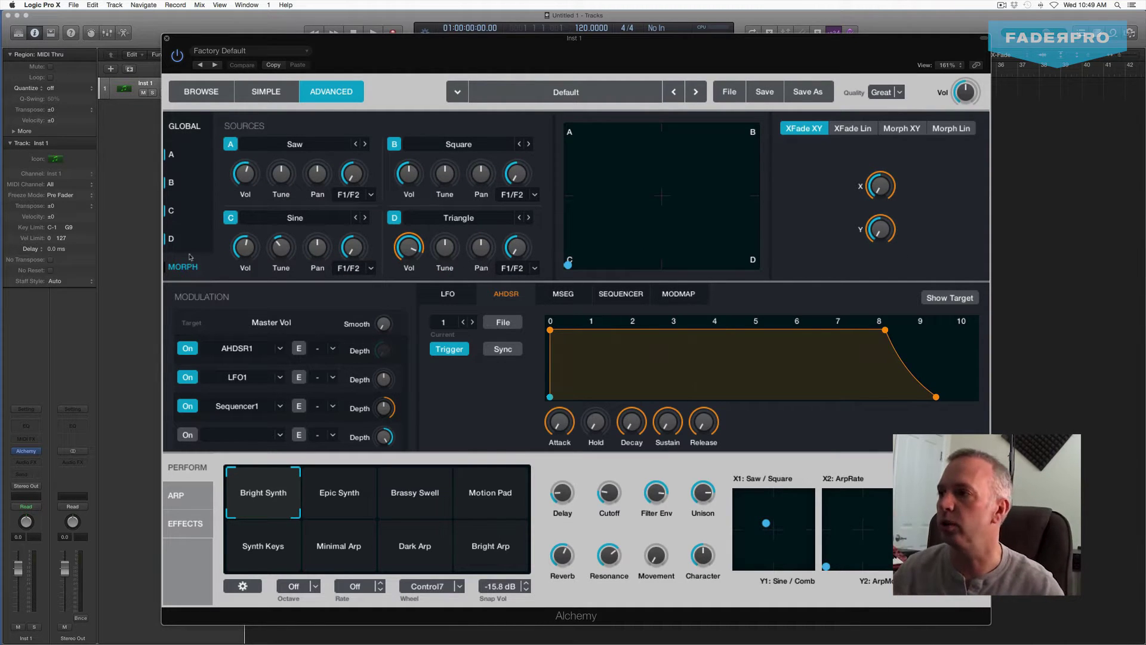
pyautogui.click(191, 128)
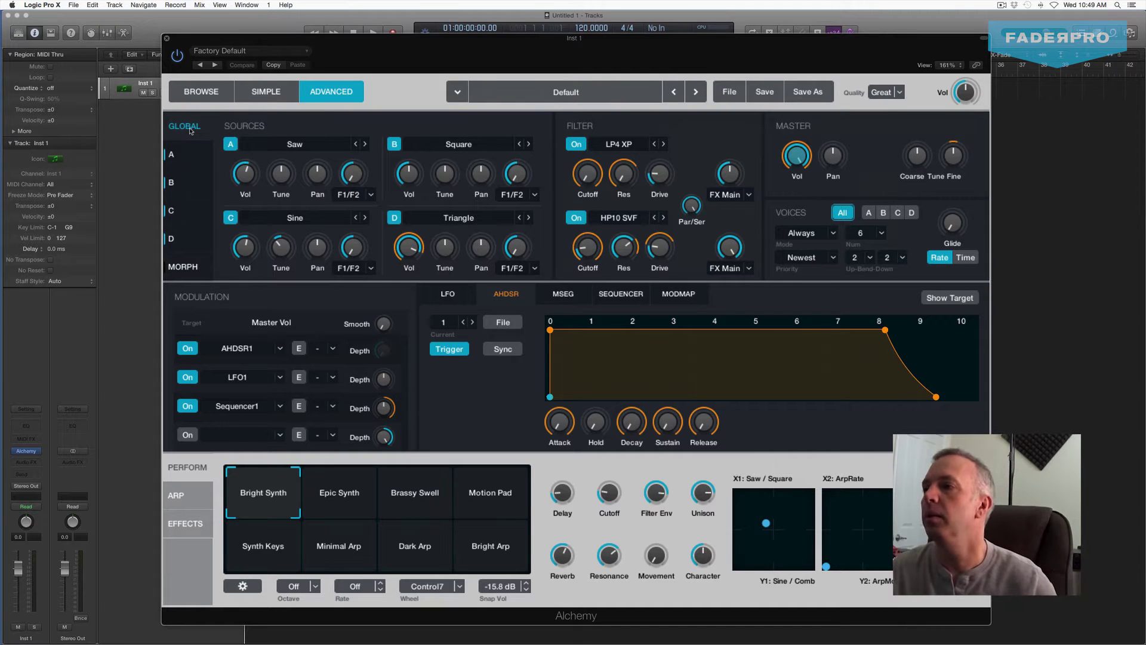
# Raise the number of unison voices on source A's saw oscillator
pyautogui.click(188, 149)
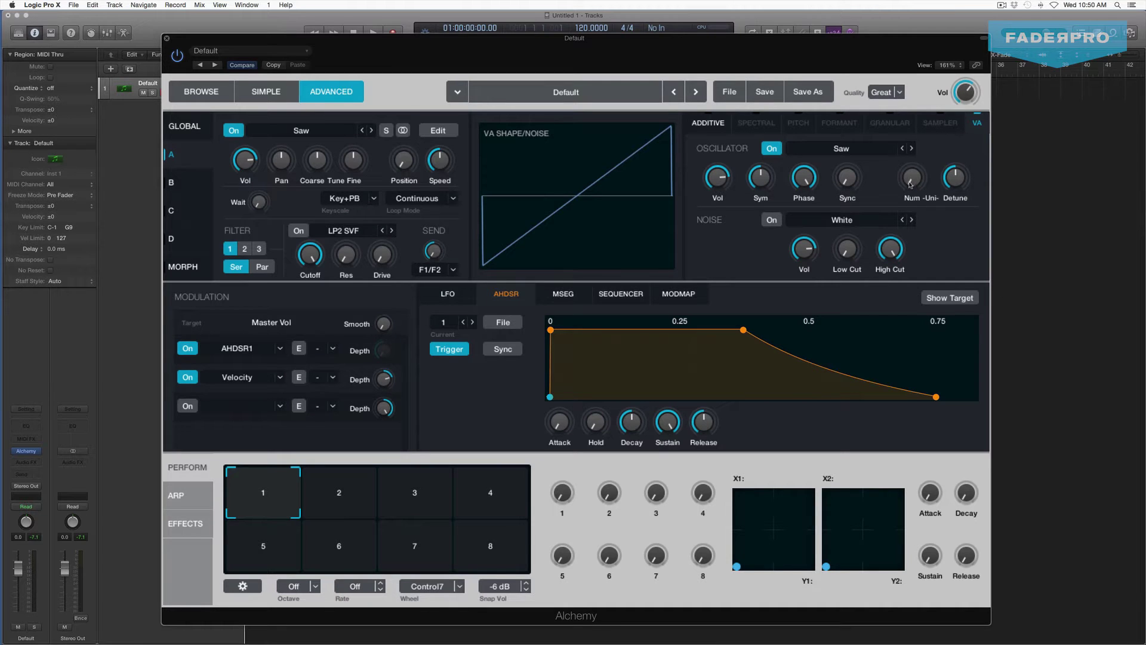
pyautogui.click(911, 179)
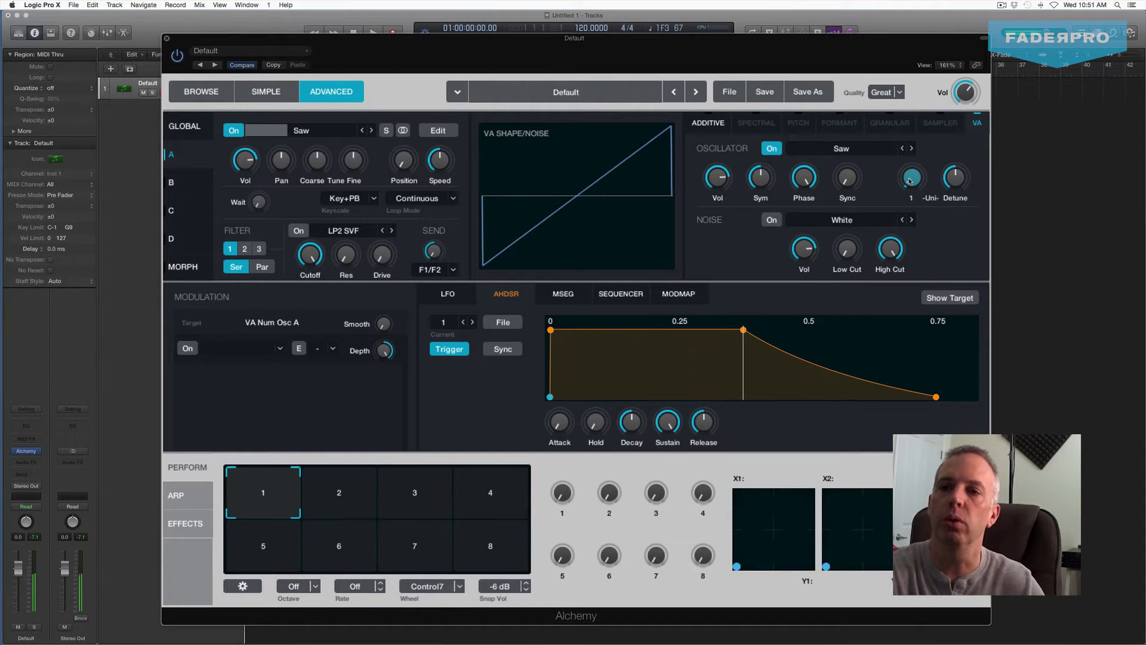
pyautogui.moveTo(907, 176); pyautogui.dragTo(902, 128)
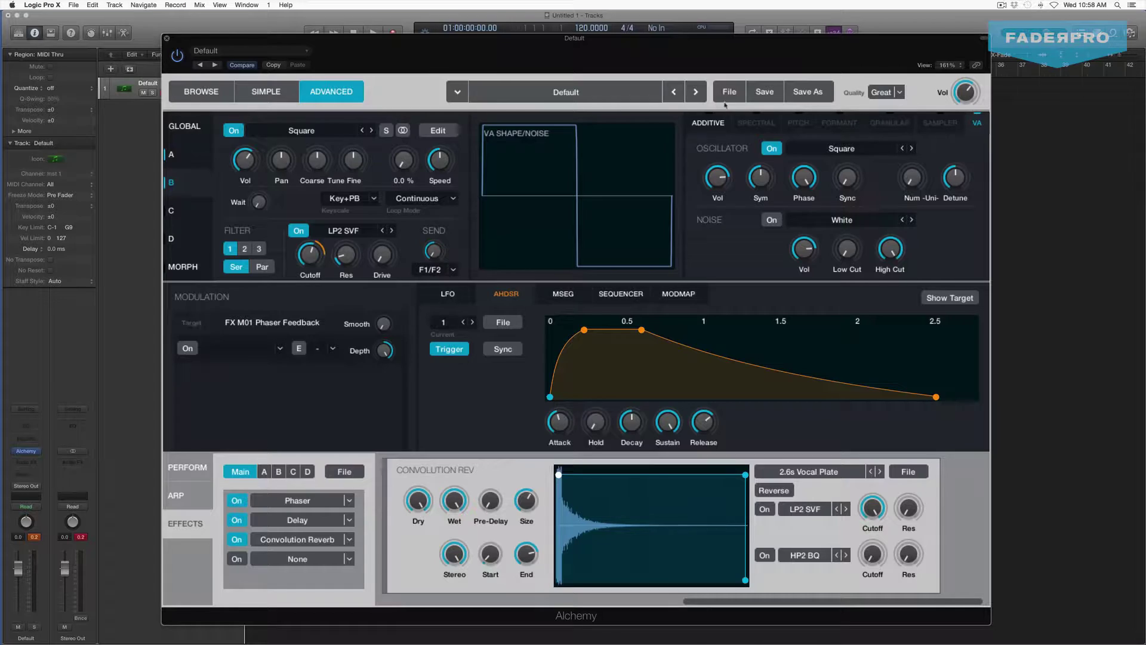
# Clear the current patch and lower the coarse tuning of source A
pyautogui.click(731, 95)
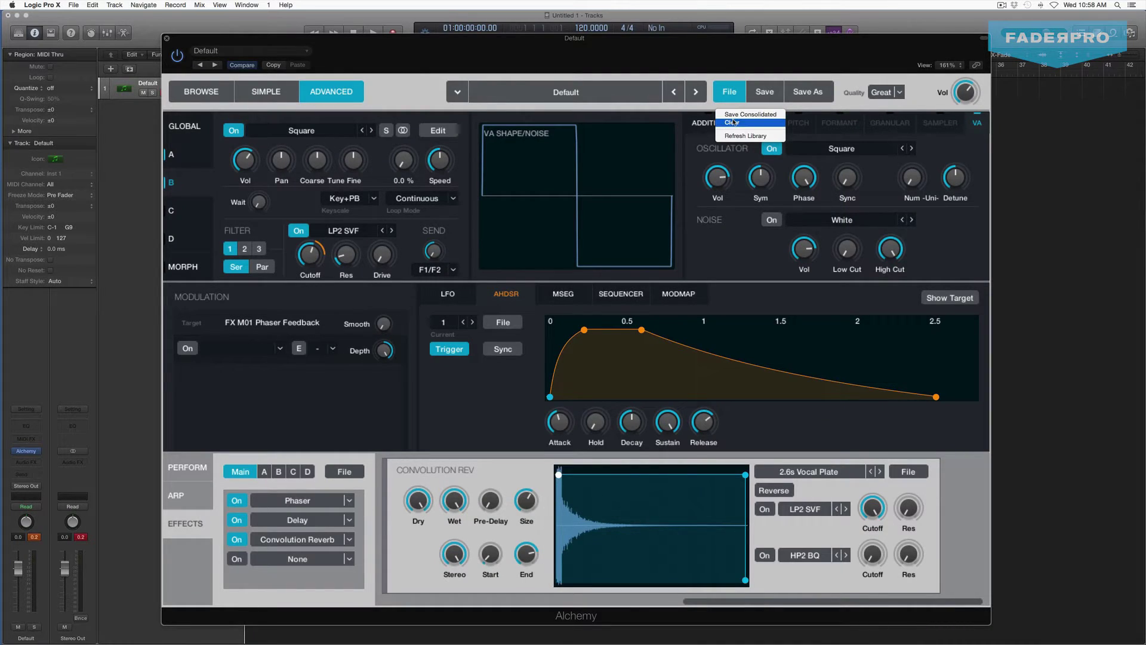
pyautogui.click(734, 123)
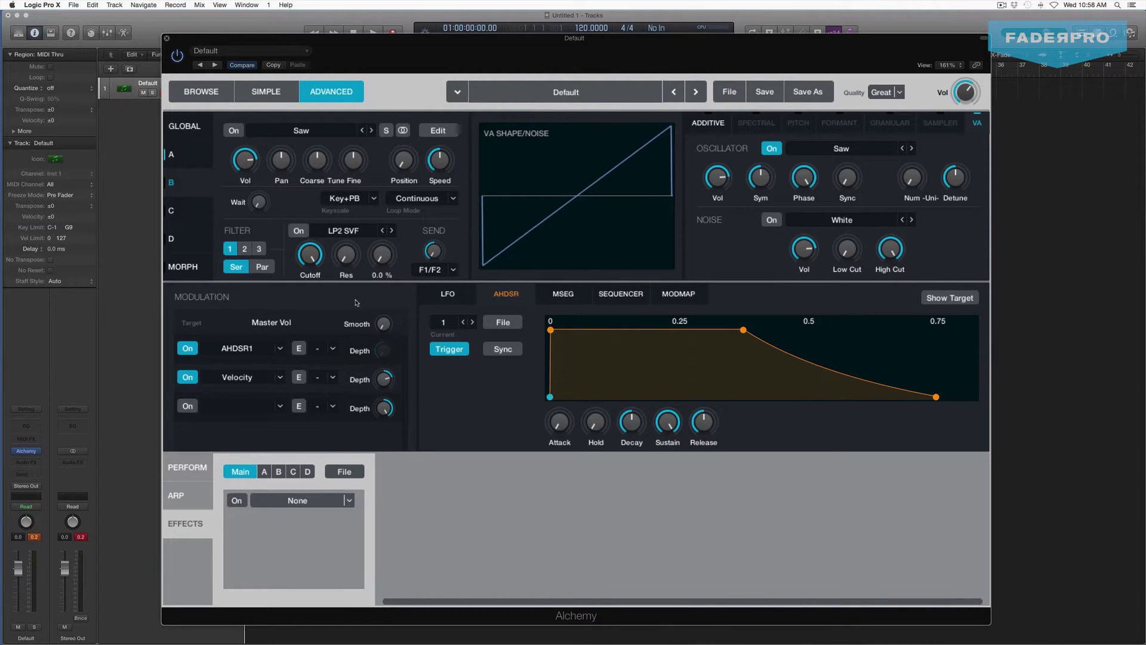
pyautogui.click(189, 163)
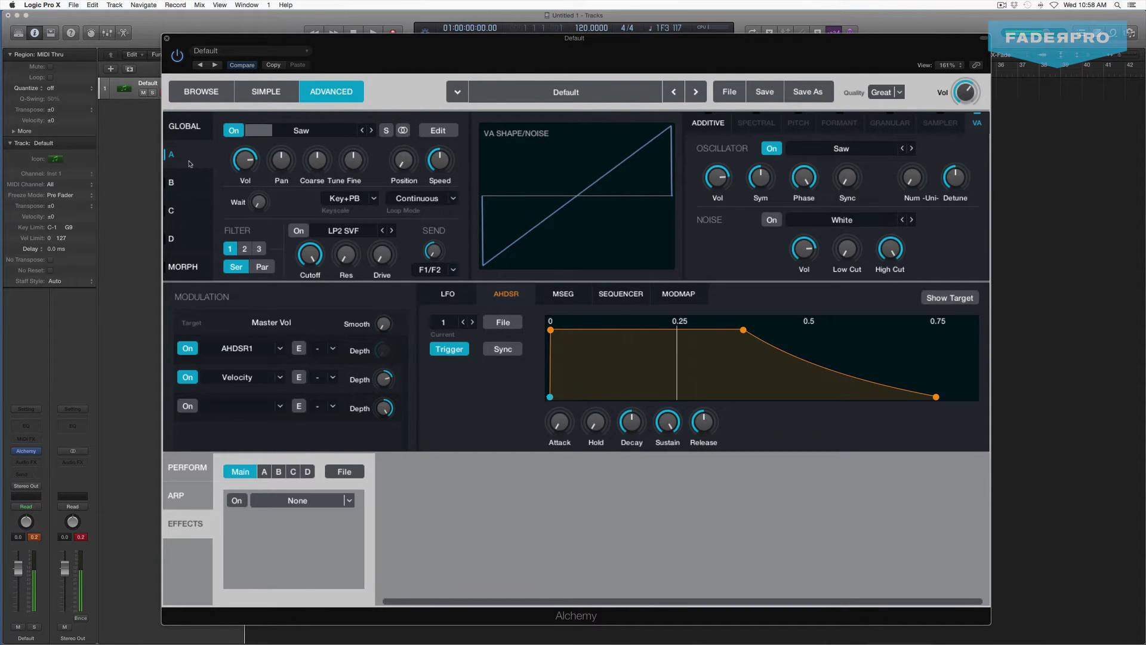
pyautogui.moveTo(323, 157)
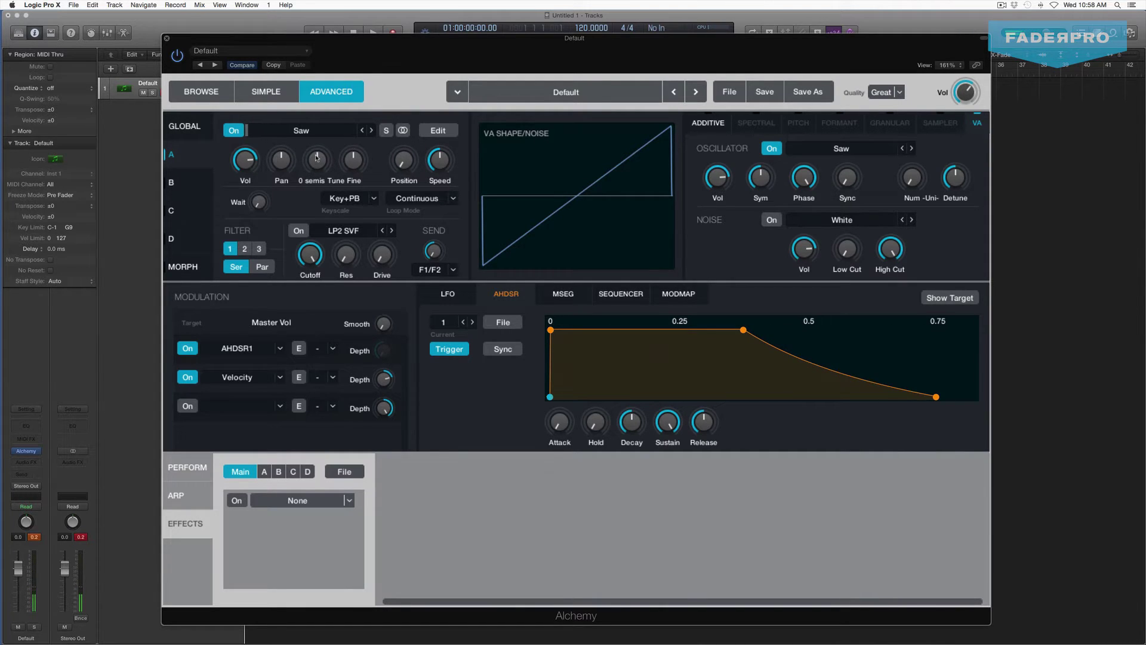
pyautogui.moveTo(315, 160); pyautogui.dragTo(311, 169)
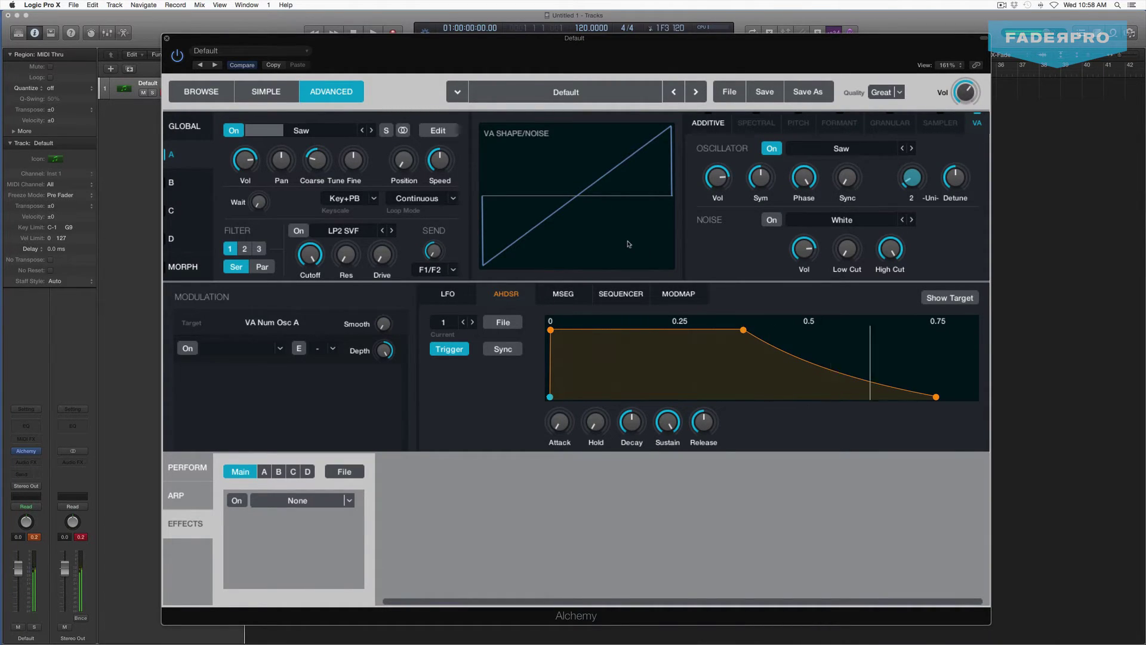
# Try the second global filter on and off, and sweep the parallel/serial balance between the two filters
pyautogui.click(185, 126)
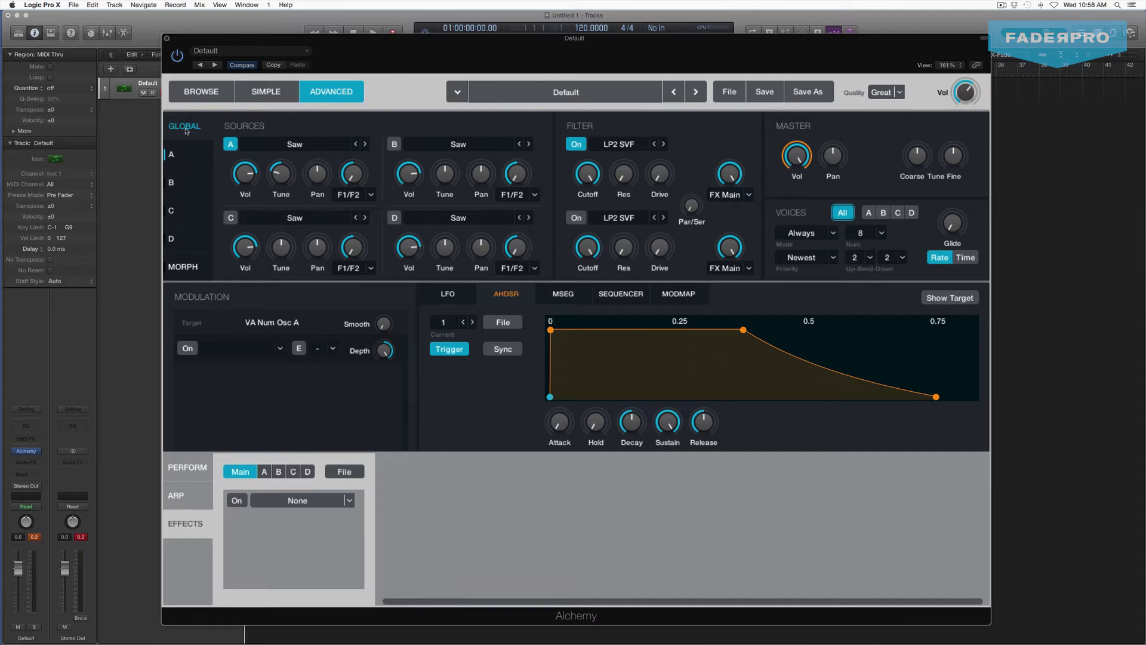
pyautogui.click(576, 218)
pyautogui.click(577, 221)
pyautogui.moveTo(690, 206); pyautogui.dragTo(696, 29)
pyautogui.moveTo(691, 205); pyautogui.dragTo(705, 235)
pyautogui.moveTo(687, 202); pyautogui.dragTo(682, 177)
pyautogui.moveTo(678, 78); pyautogui.dragTo(683, 280)
# Lower the first global filter's cutoff to about 505 Hz and raise its resonance
pyautogui.moveTo(587, 174)
pyautogui.moveTo(587, 174); pyautogui.dragTo(582, 241)
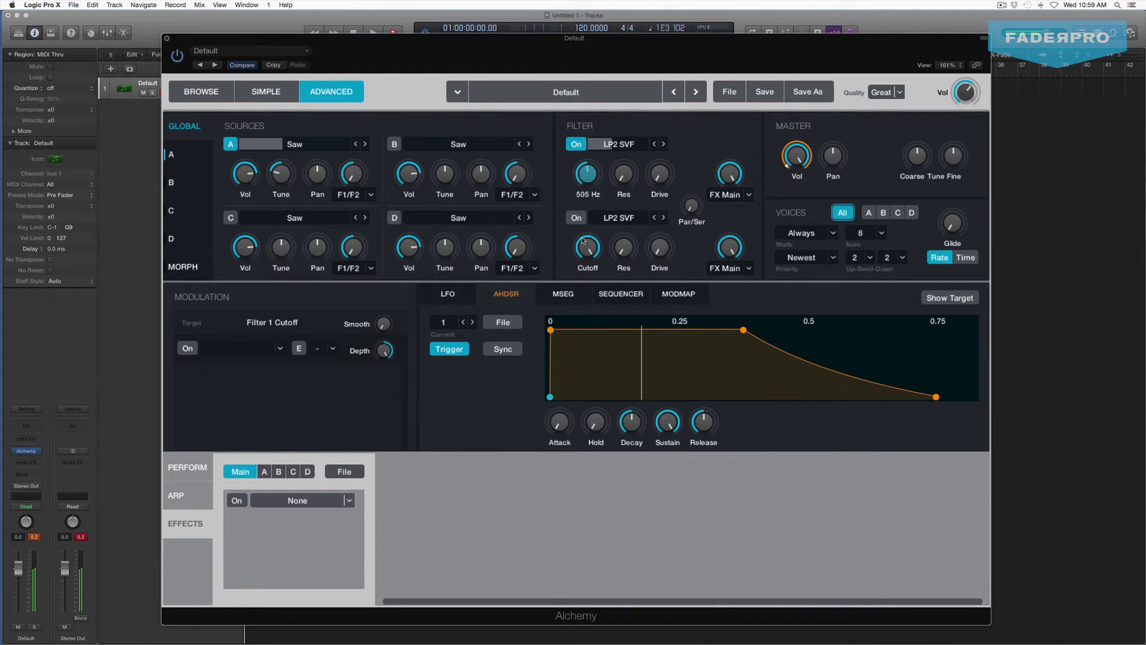
pyautogui.moveTo(623, 174); pyautogui.dragTo(617, 123)
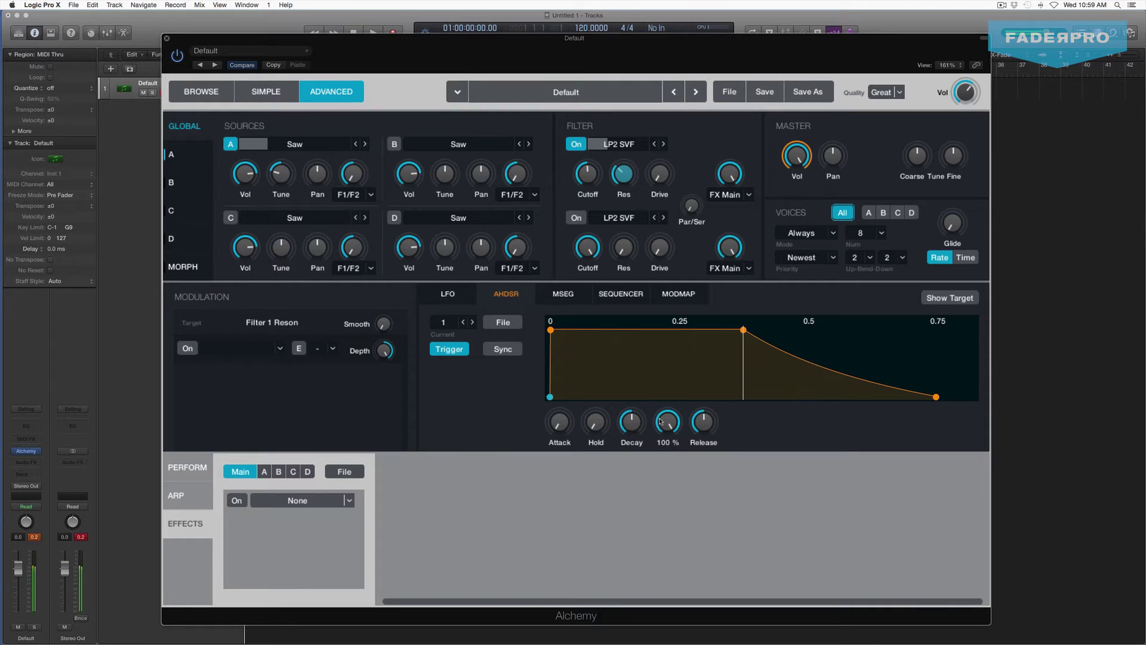
# Shape the AHDSR 1 envelope with 34.2 % sustain and a release of about 0.79 s
pyautogui.moveTo(667, 420); pyautogui.dragTo(657, 503)
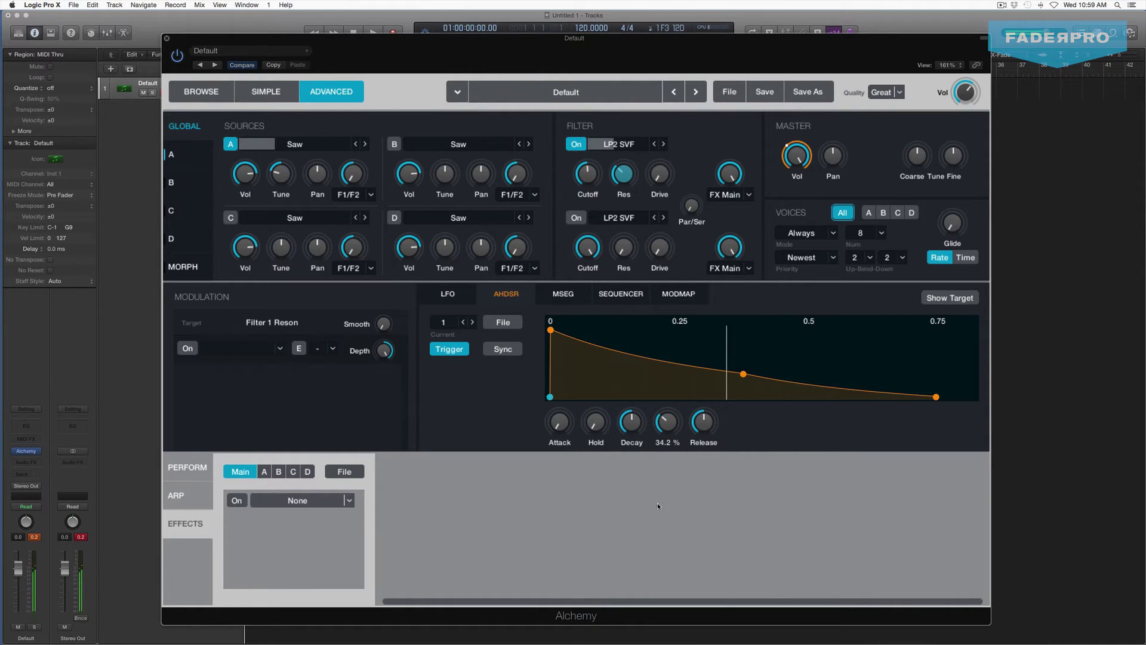
pyautogui.moveTo(694, 434); pyautogui.dragTo(698, 414)
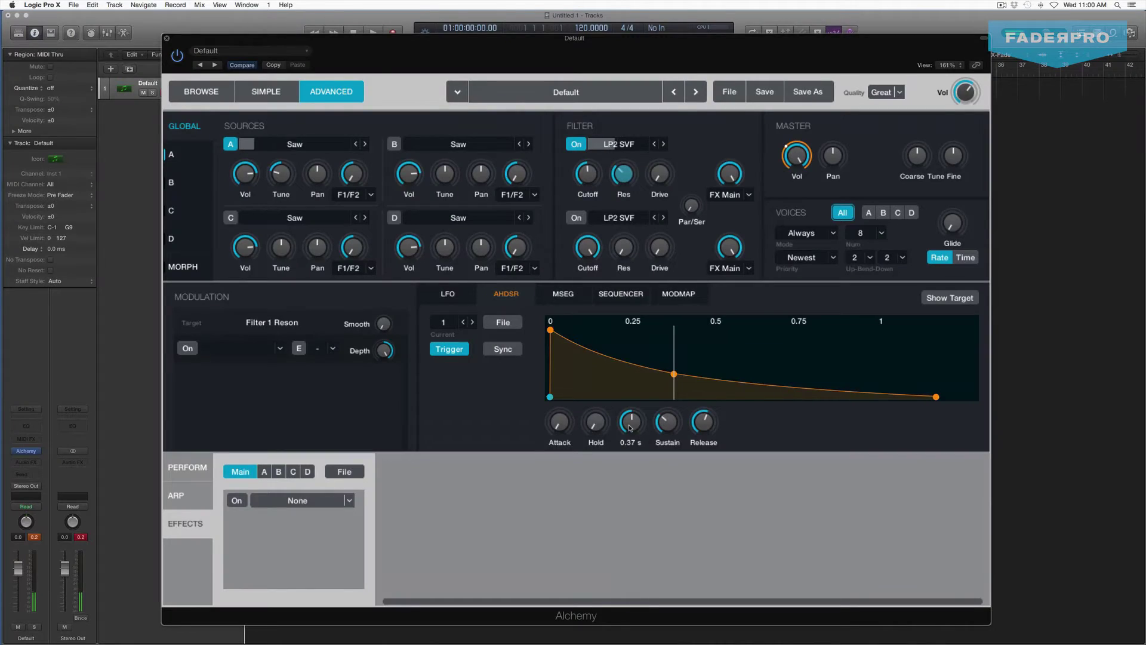
pyautogui.moveTo(714, 425)
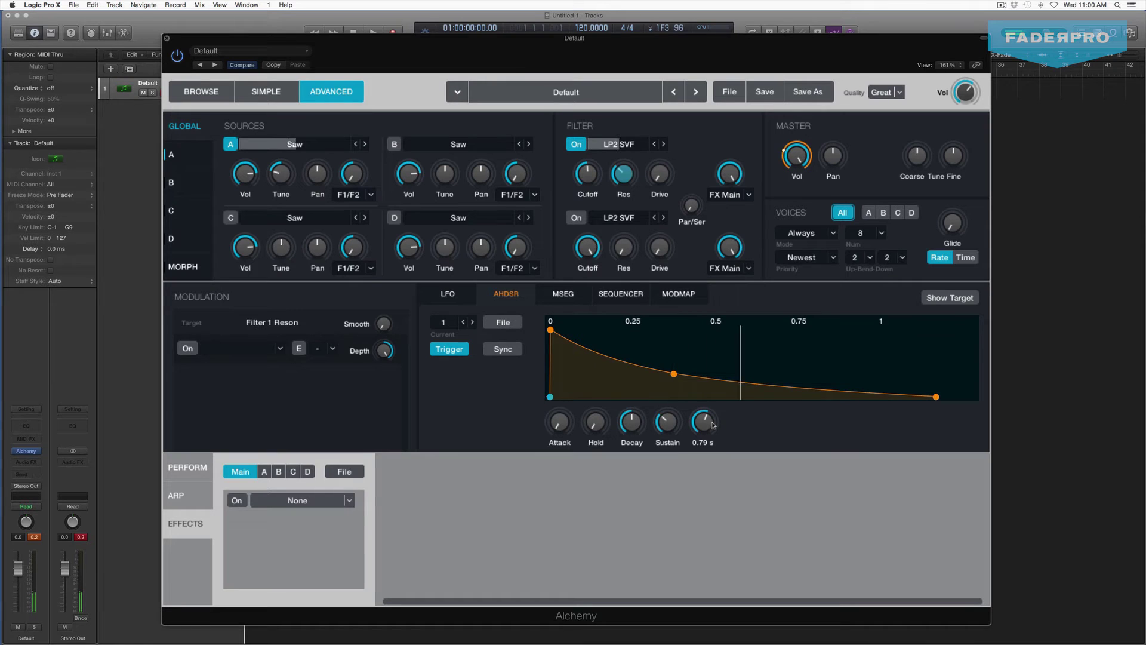
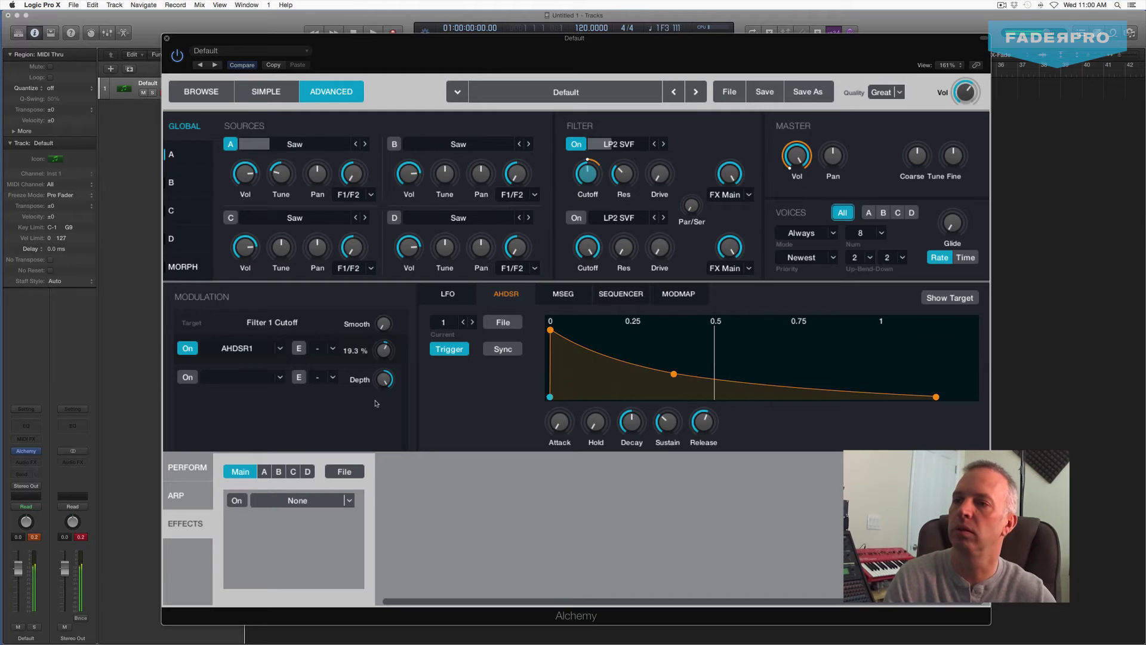
# Raise the first global filter's resonance slightly further
pyautogui.moveTo(614, 183); pyautogui.dragTo(615, 172)
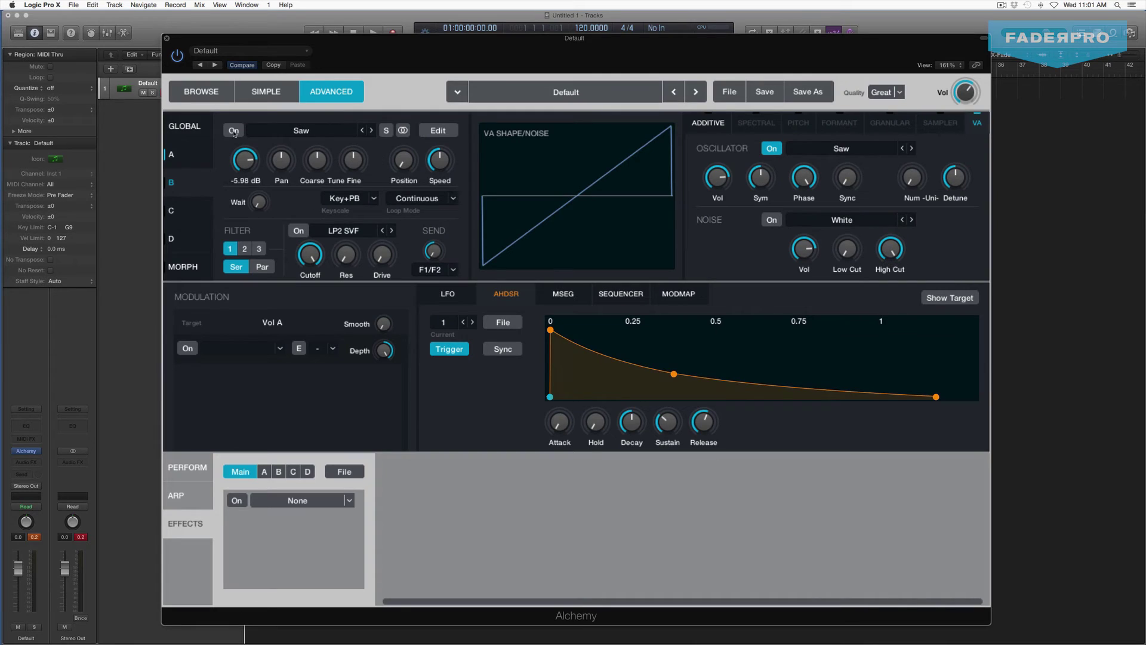
# Load the basic sine virtual analog waveform into source B
pyautogui.click(305, 136)
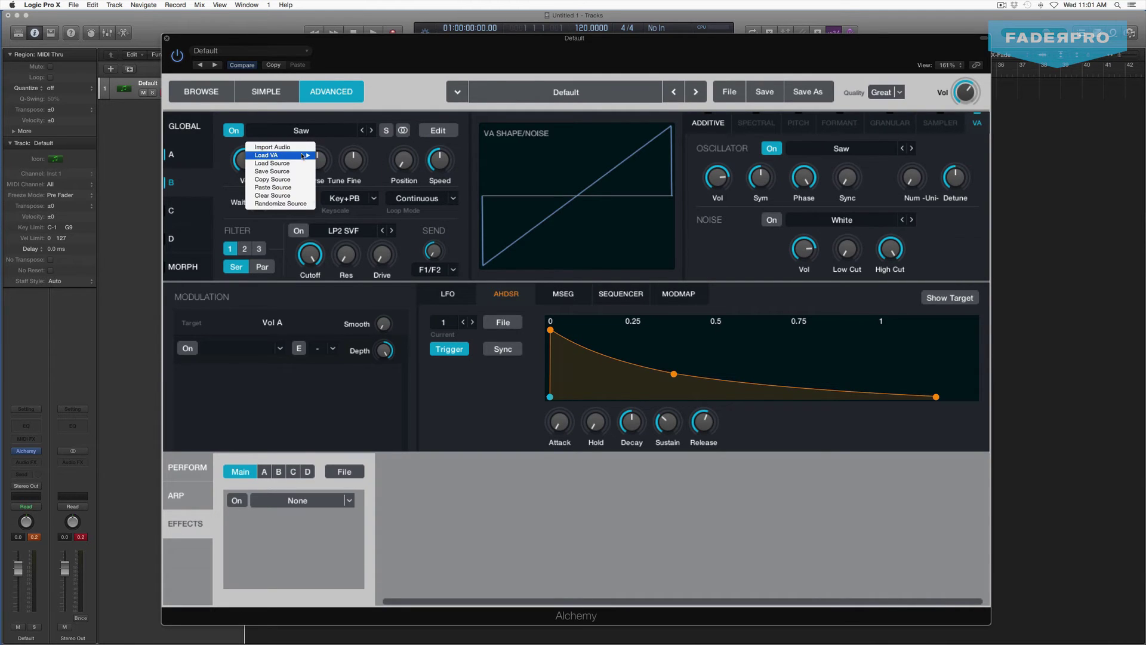
pyautogui.moveTo(303, 157)
pyautogui.moveTo(358, 155)
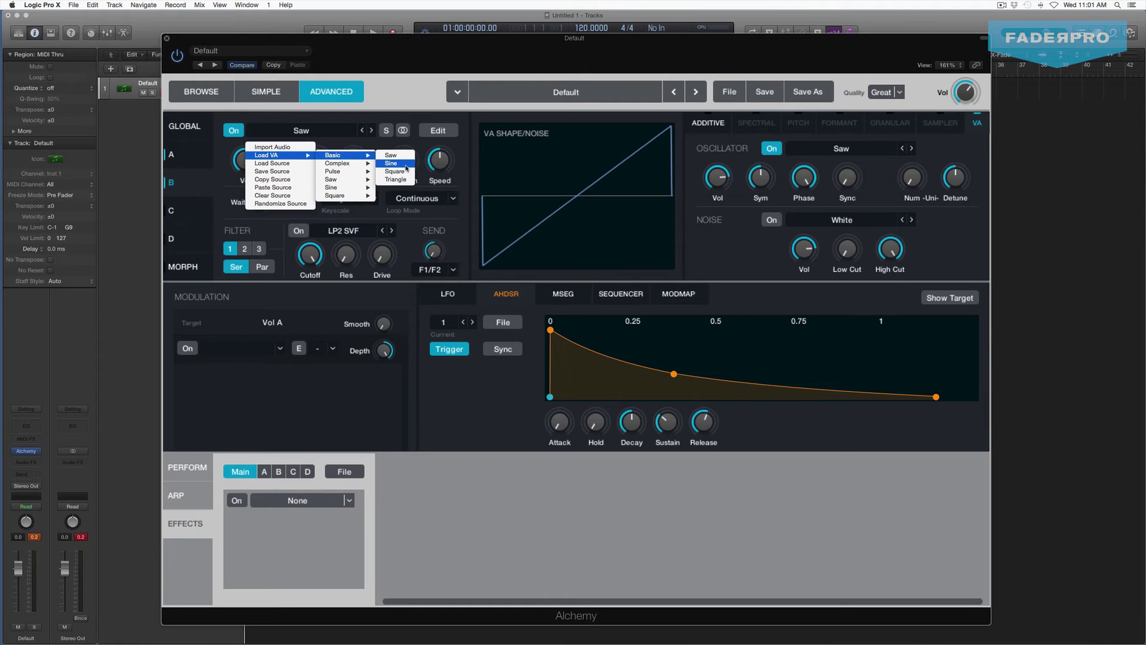
pyautogui.click(406, 169)
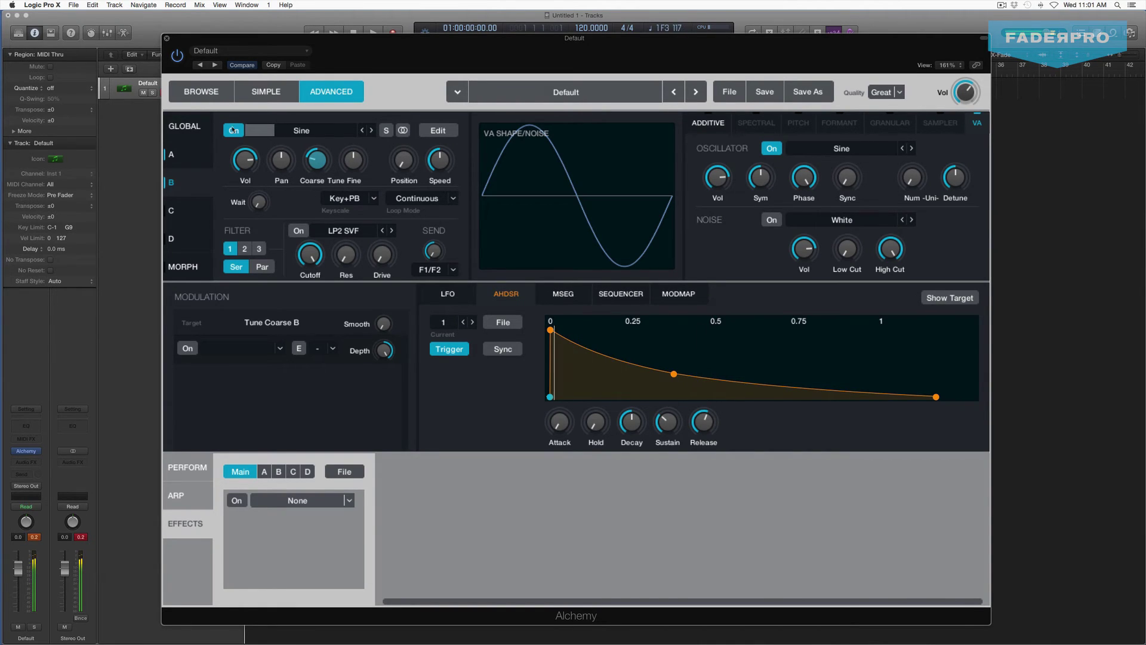
# Return to the global source overview and open the arpeggiator settings
pyautogui.click(185, 126)
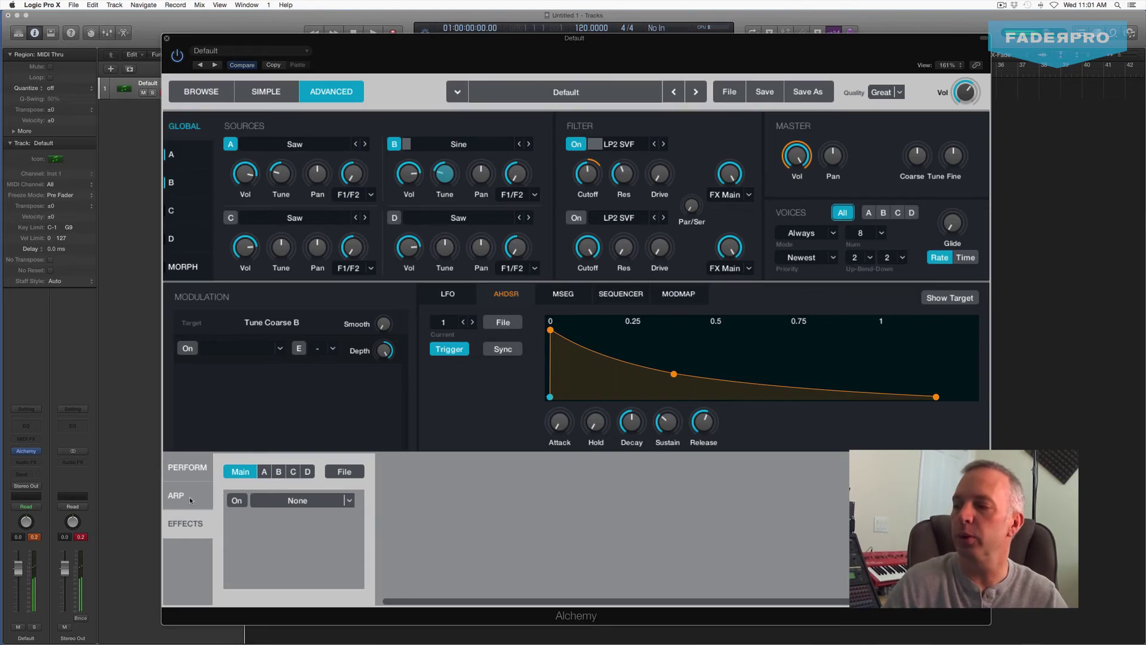
pyautogui.click(188, 497)
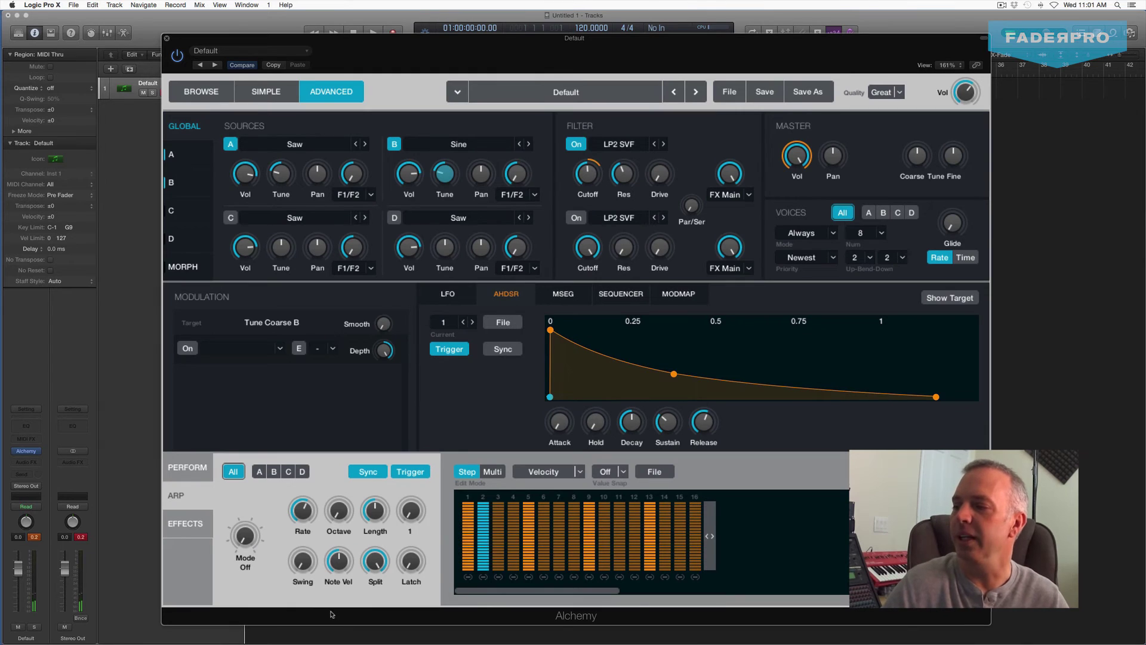